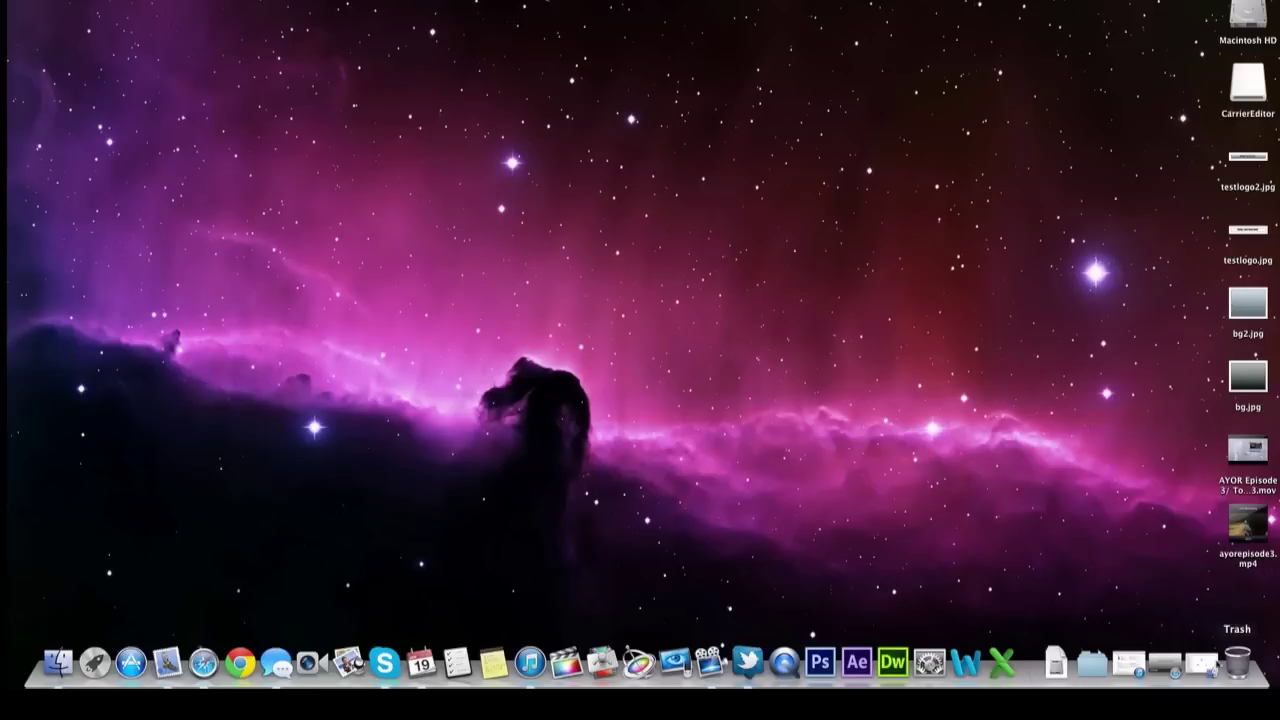
# Launch CarrierEditor from its disk image, allowing the downloaded app to open and declining automatic update checks
pyautogui.click(1200, 663)
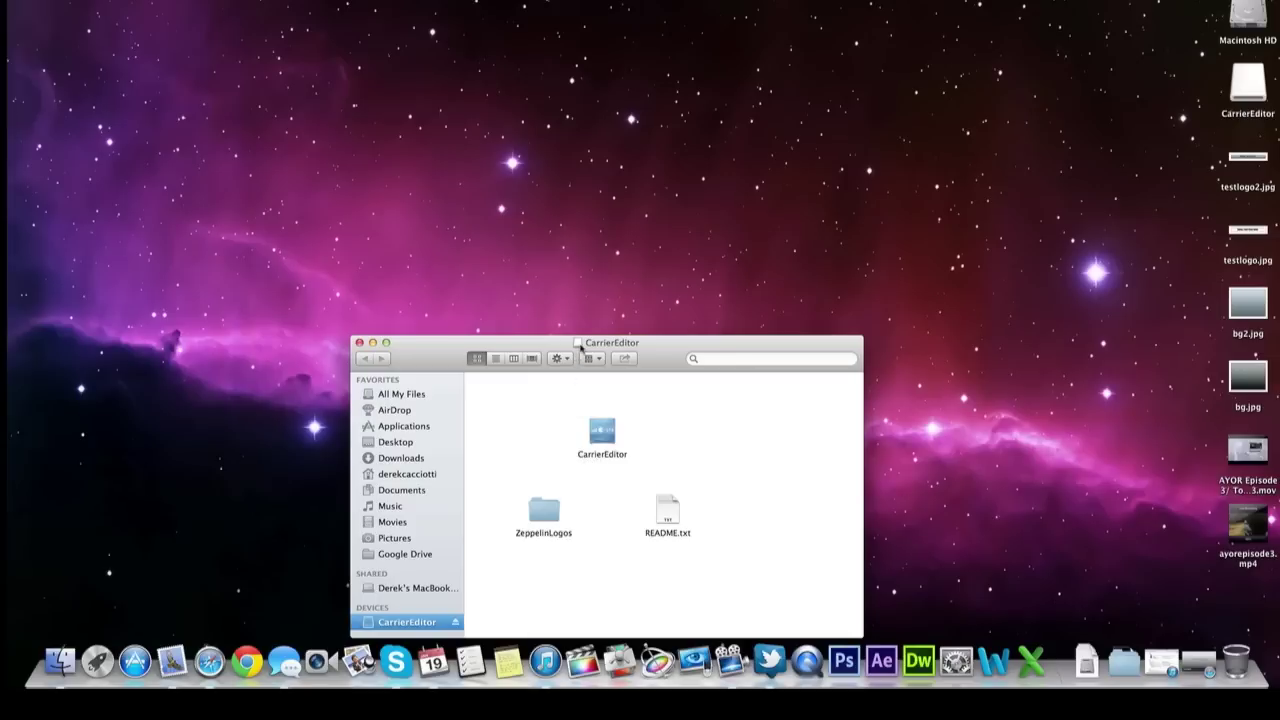
pyautogui.moveTo(587, 342); pyautogui.dragTo(586, 206)
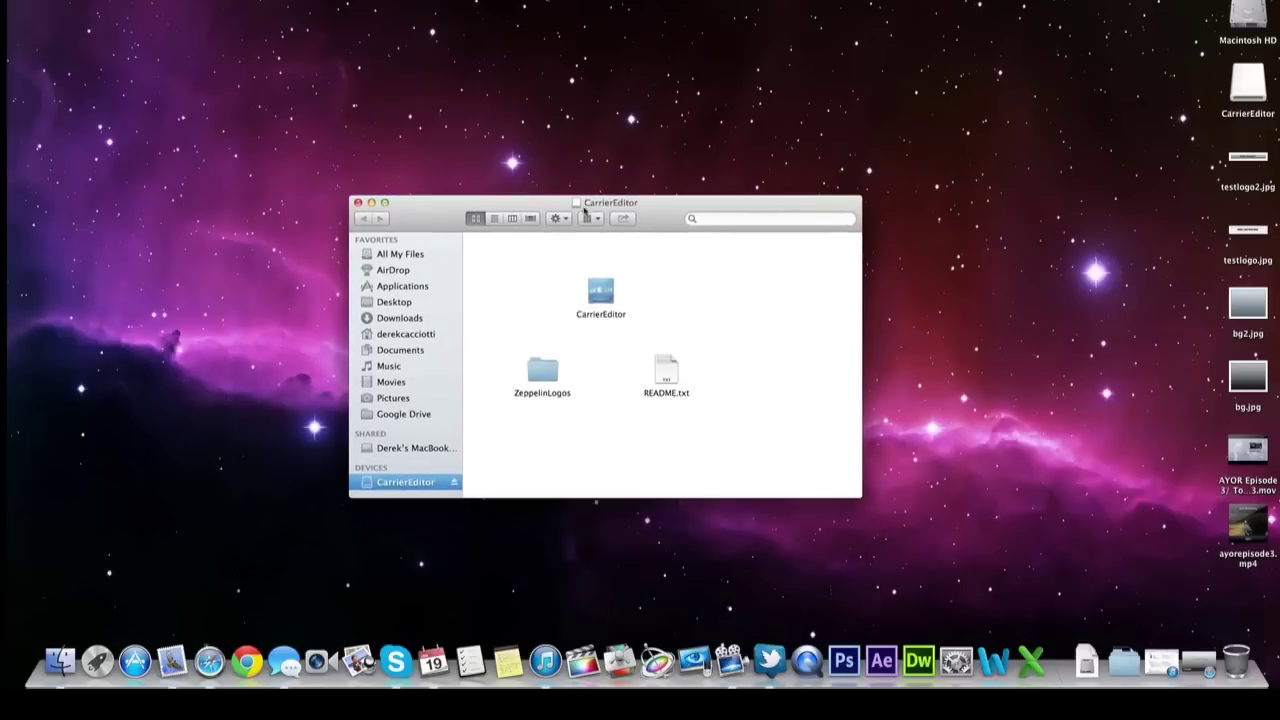
pyautogui.doubleClick(600, 314)
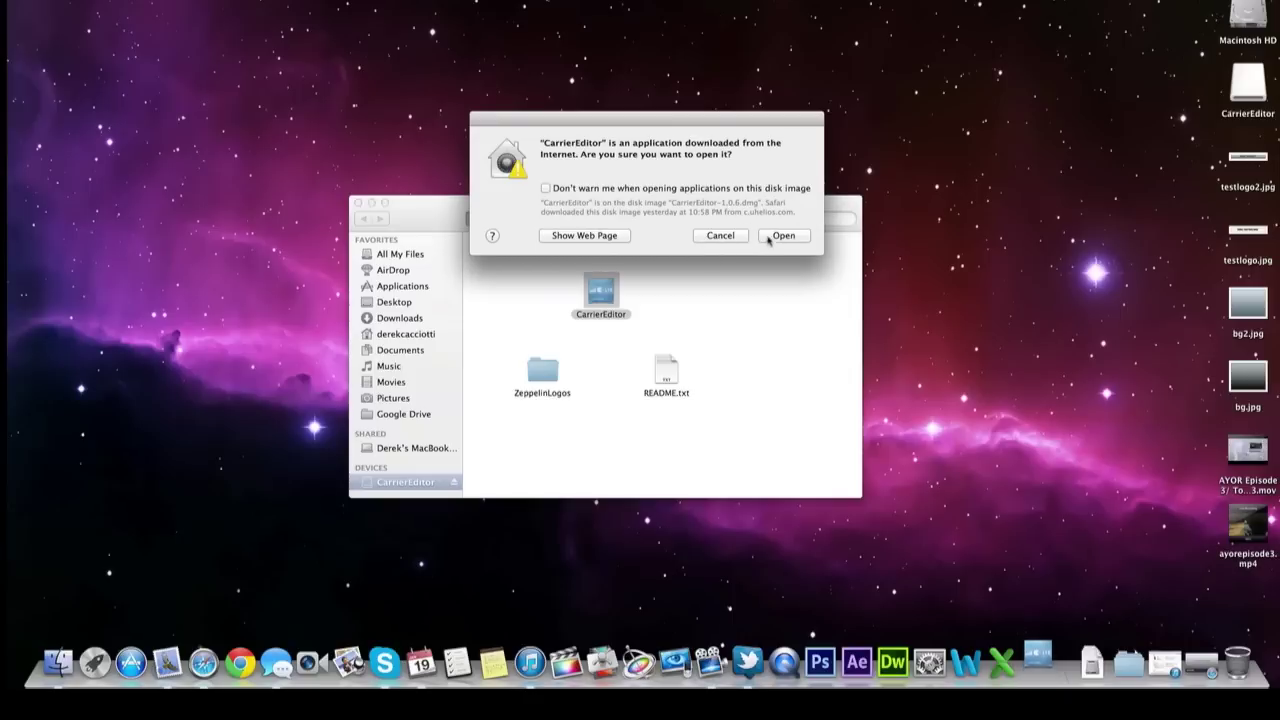
pyautogui.click(772, 237)
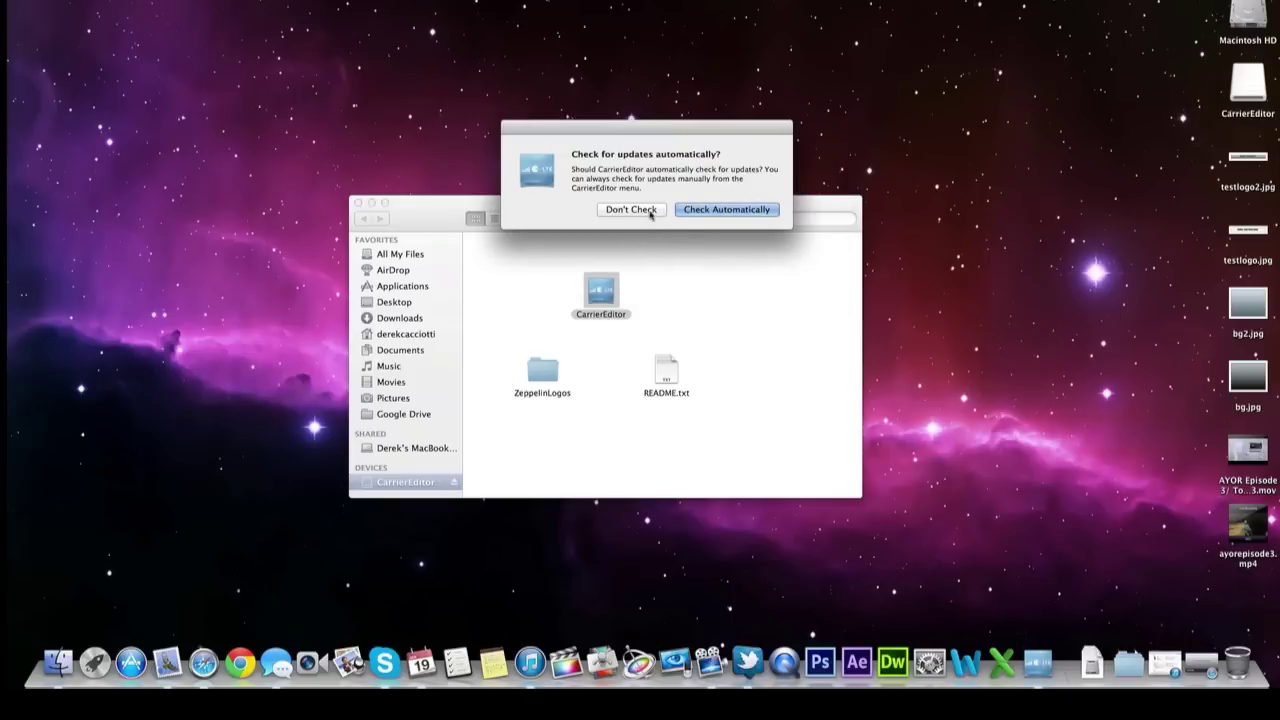
pyautogui.click(650, 211)
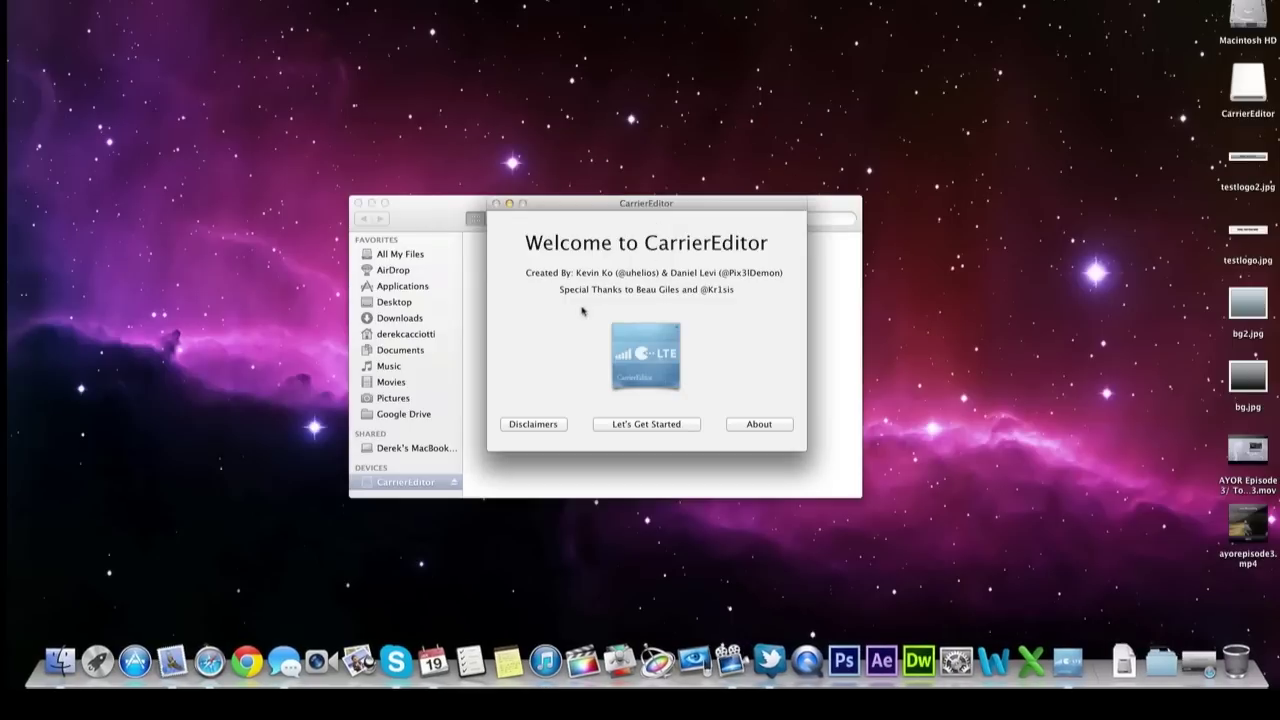
pyautogui.moveTo(607, 212); pyautogui.dragTo(614, 160)
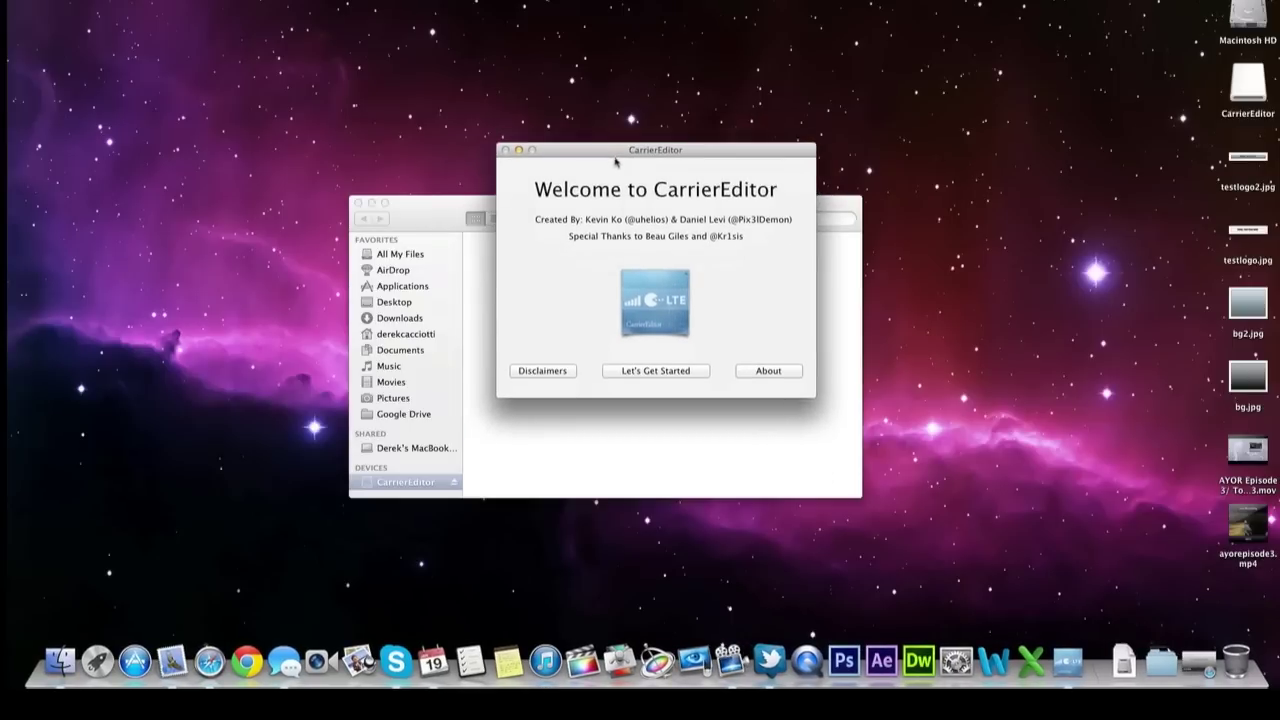
# Start the carrier setup and submit 13.3 as the carrier version number
pyautogui.click(640, 372)
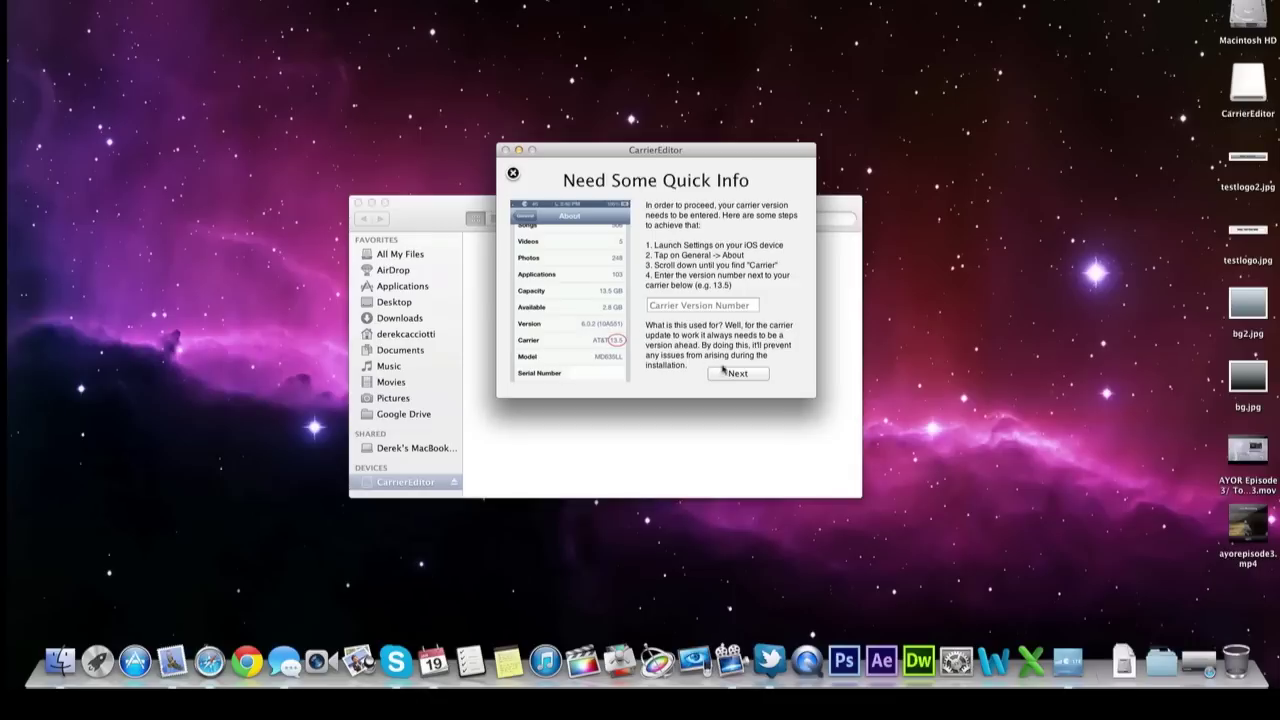
pyautogui.click(728, 308)
pyautogui.write('1')
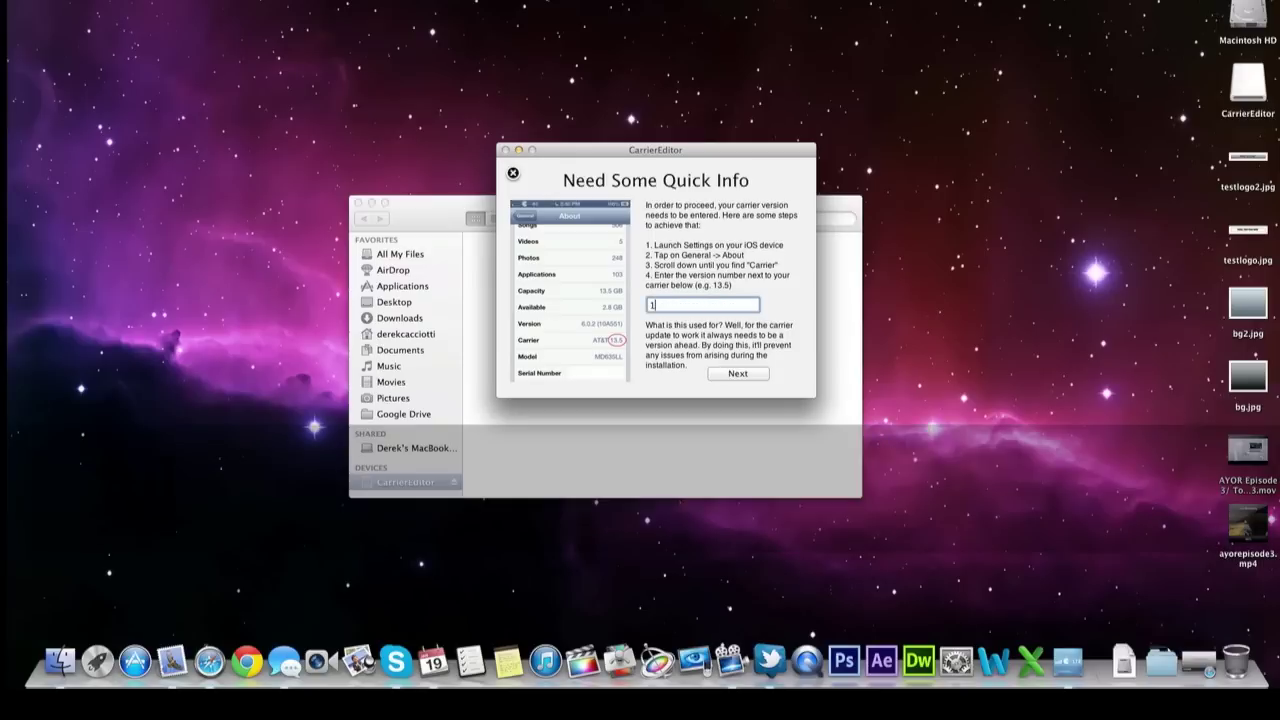
pyautogui.write('3.3')
pyautogui.click(745, 377)
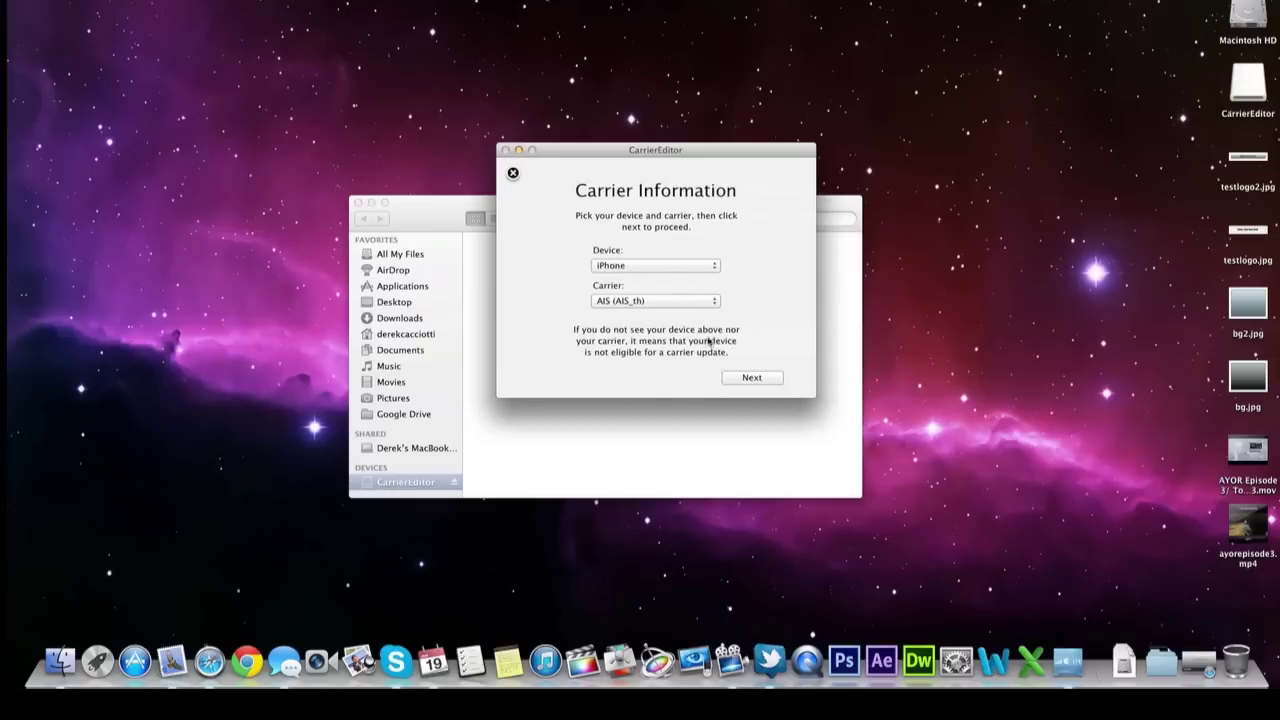
# Set the device to iPhone and the carrier to Verizon (Verizon_LTE_US), and proceed to customization
pyautogui.click(653, 268)
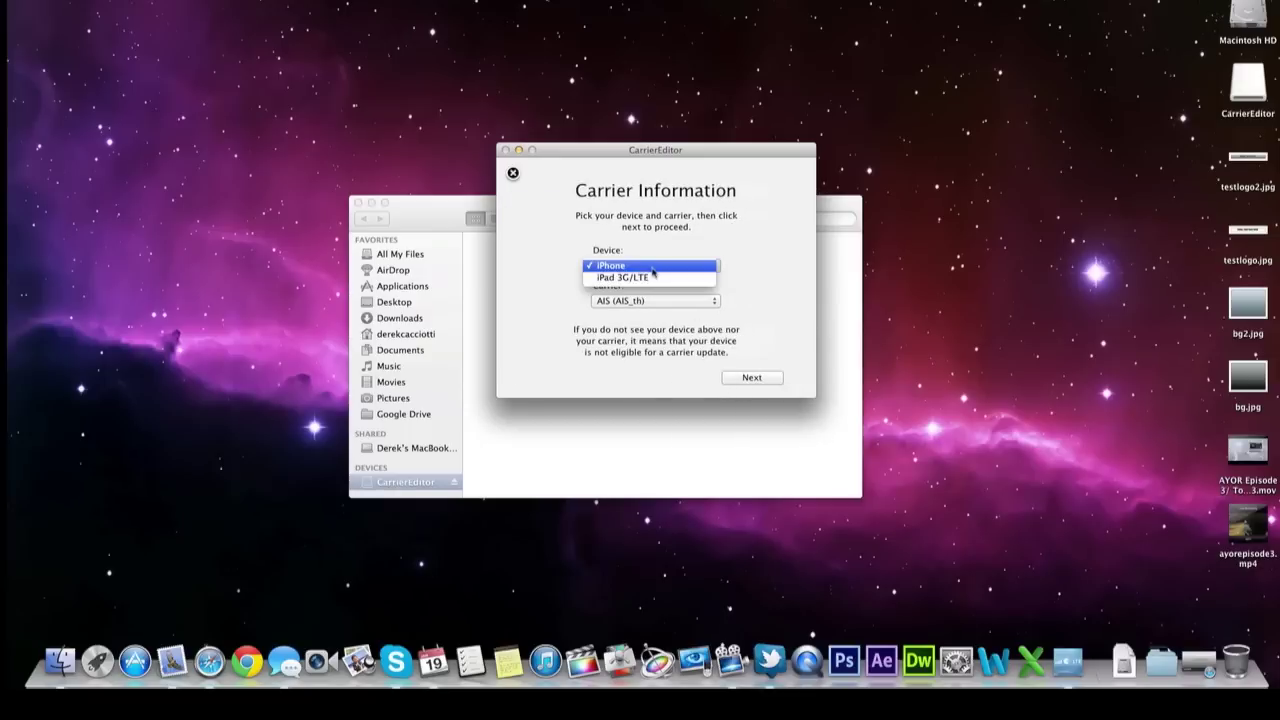
pyautogui.click(652, 268)
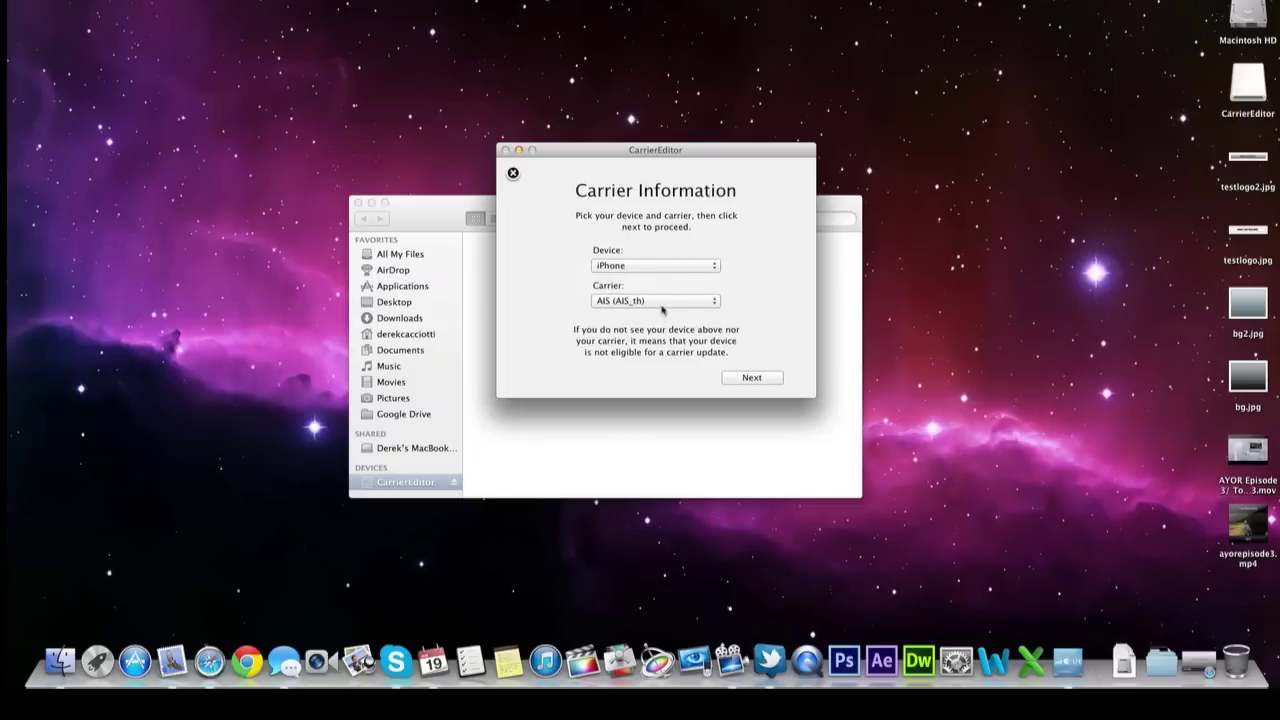
pyautogui.click(652, 301)
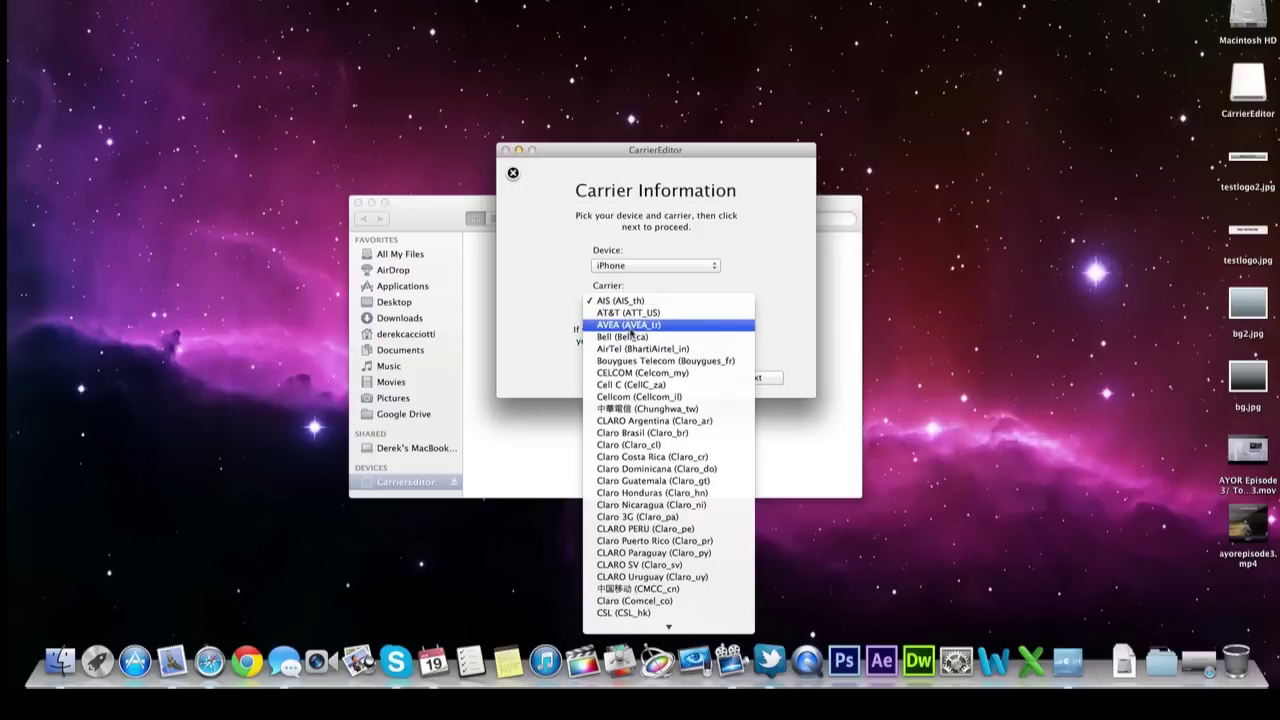
pyautogui.moveTo(656, 620)
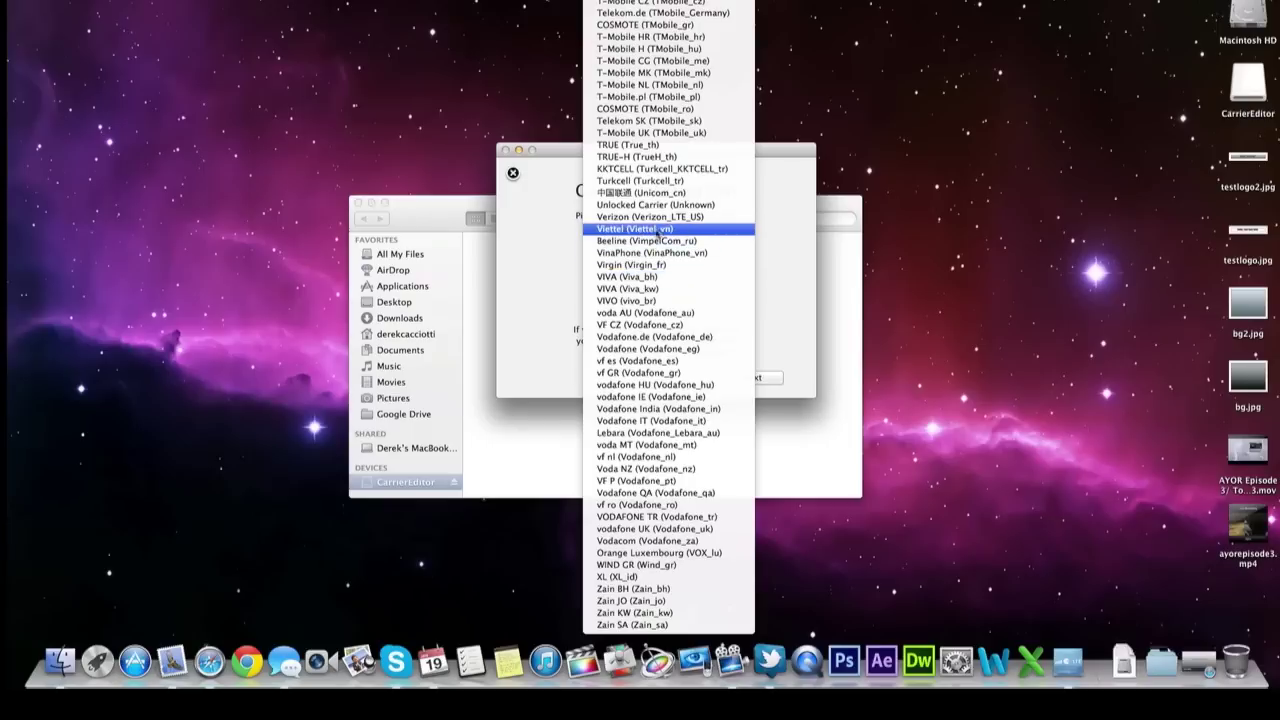
pyautogui.click(660, 220)
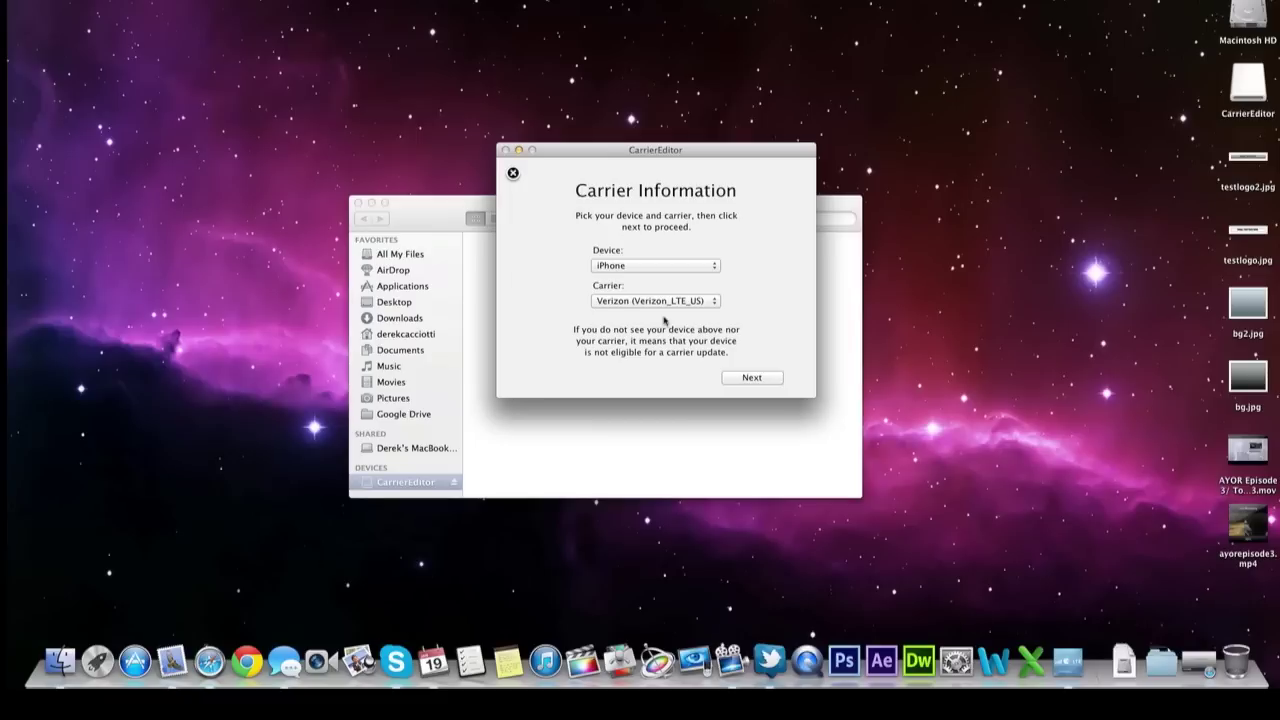
pyautogui.click(739, 374)
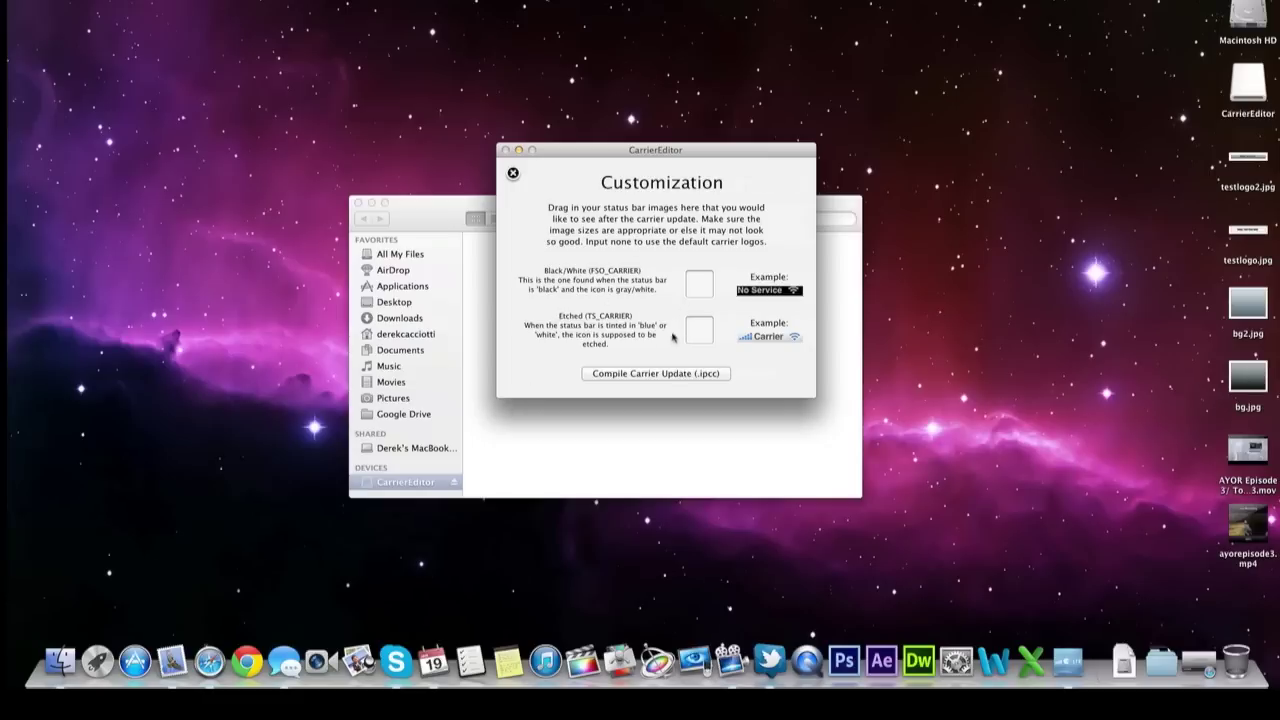
# Open the HideCarrier folder inside ZeppelinLogos and arrange its window so the CarrierEditor image slots stay accessible
pyautogui.click(504, 421)
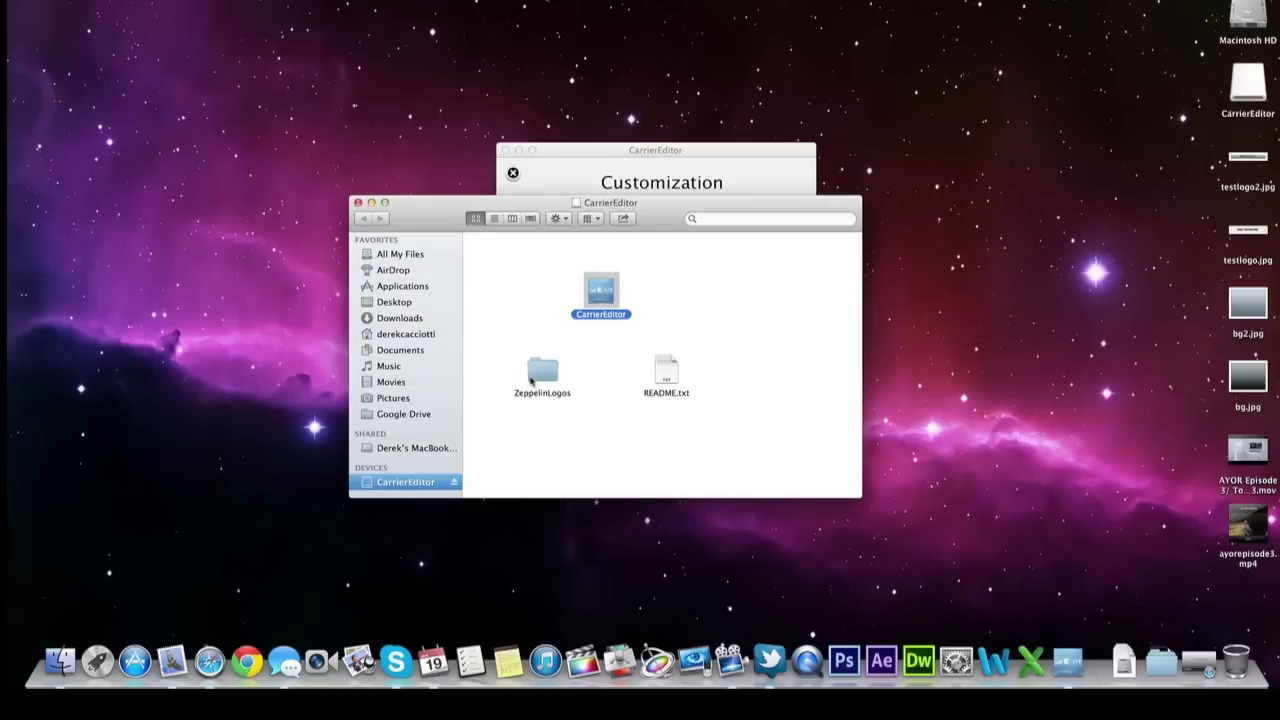
pyautogui.doubleClick(531, 378)
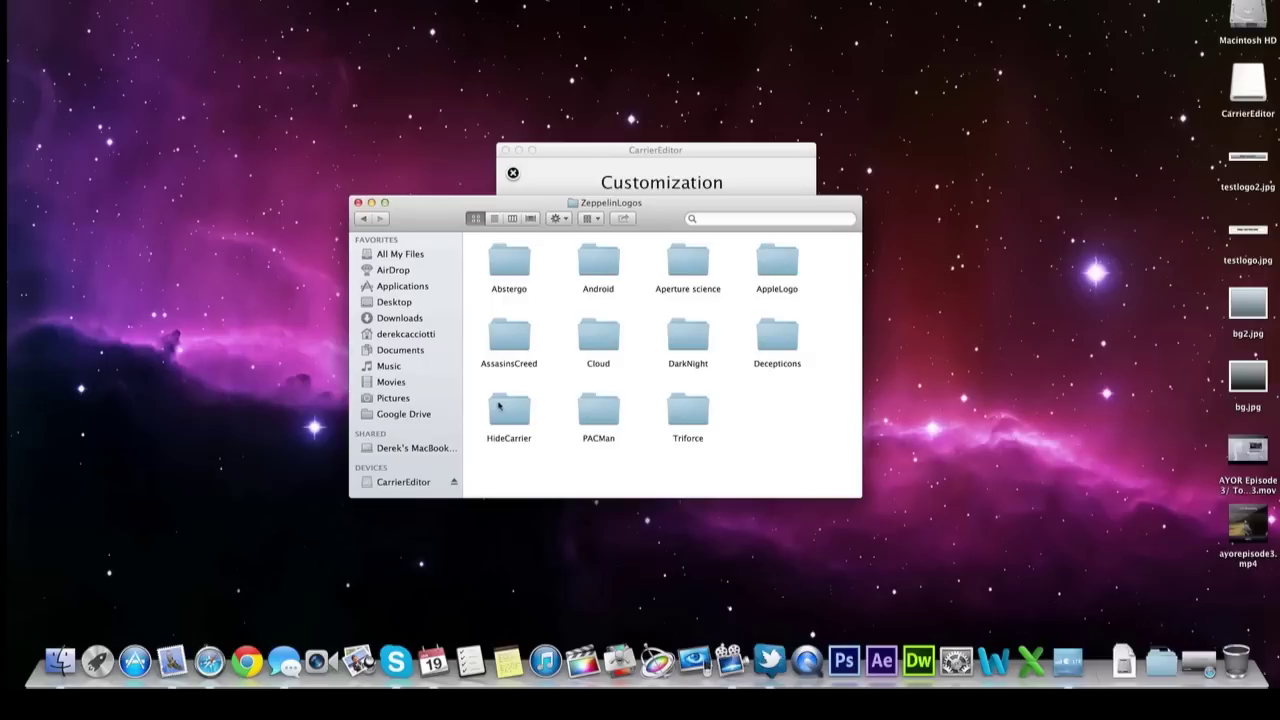
pyautogui.click(496, 401)
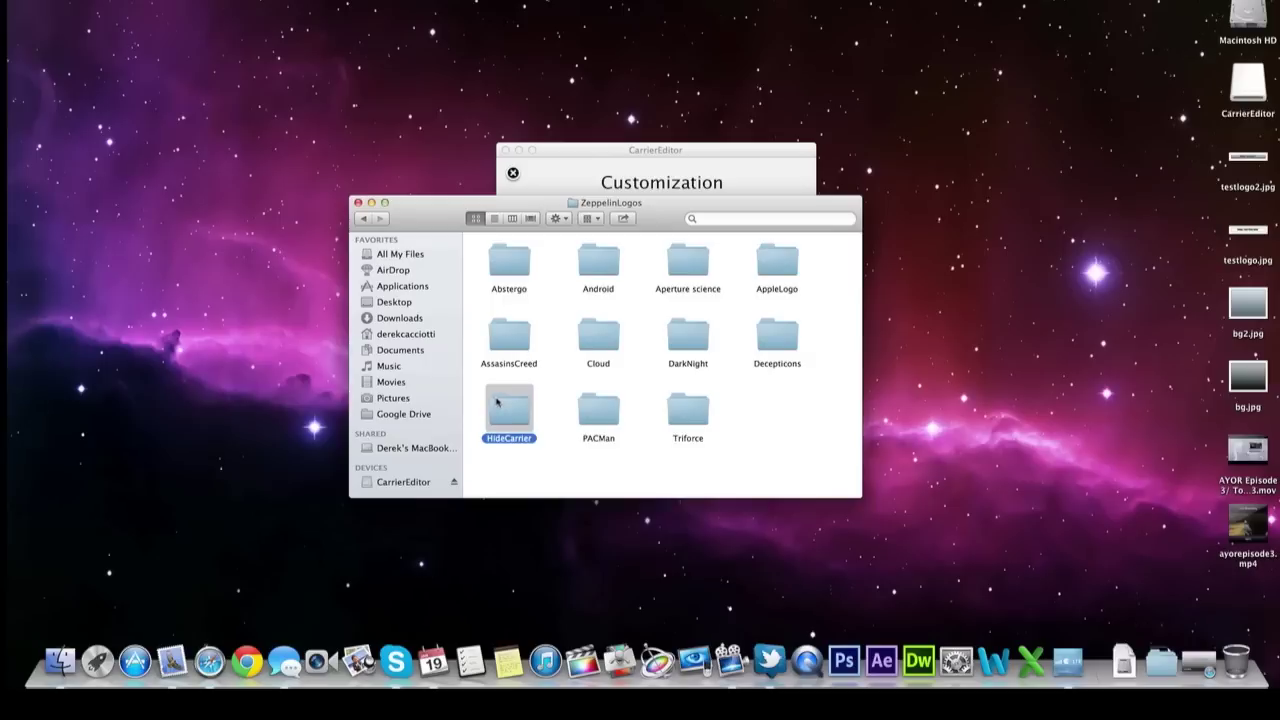
pyautogui.doubleClick(497, 401)
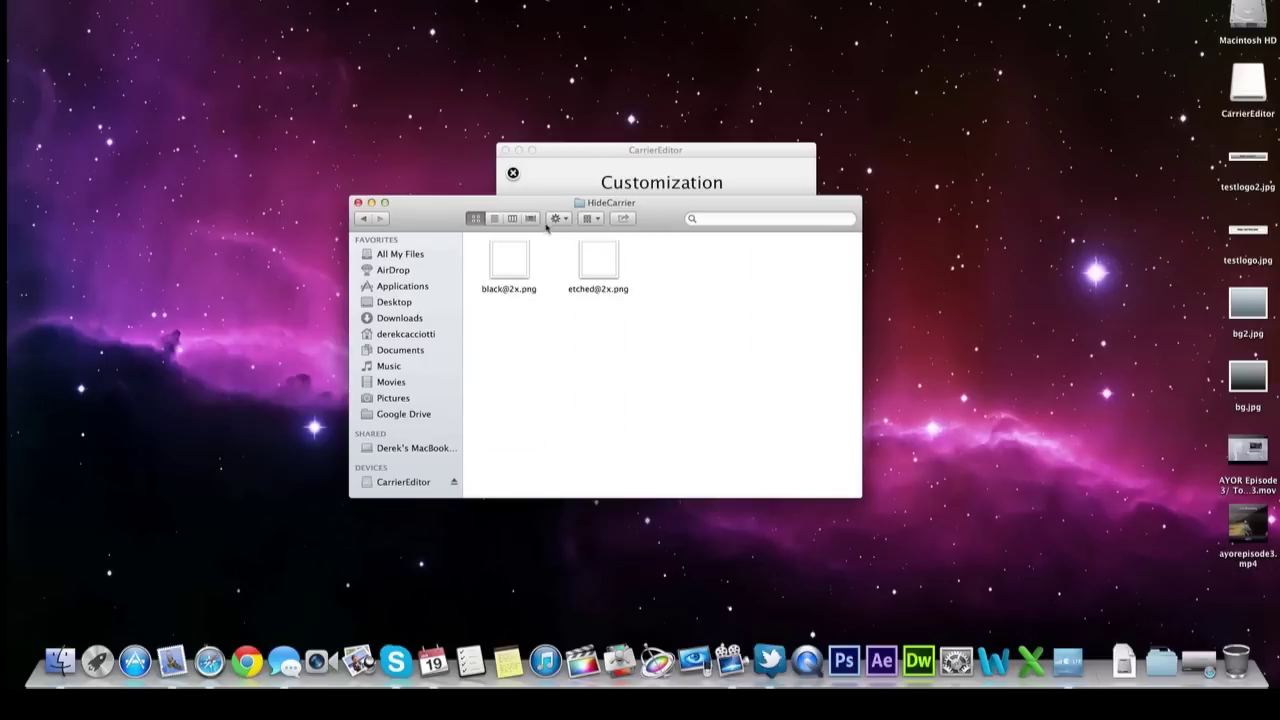
pyautogui.moveTo(548, 205); pyautogui.dragTo(495, 372)
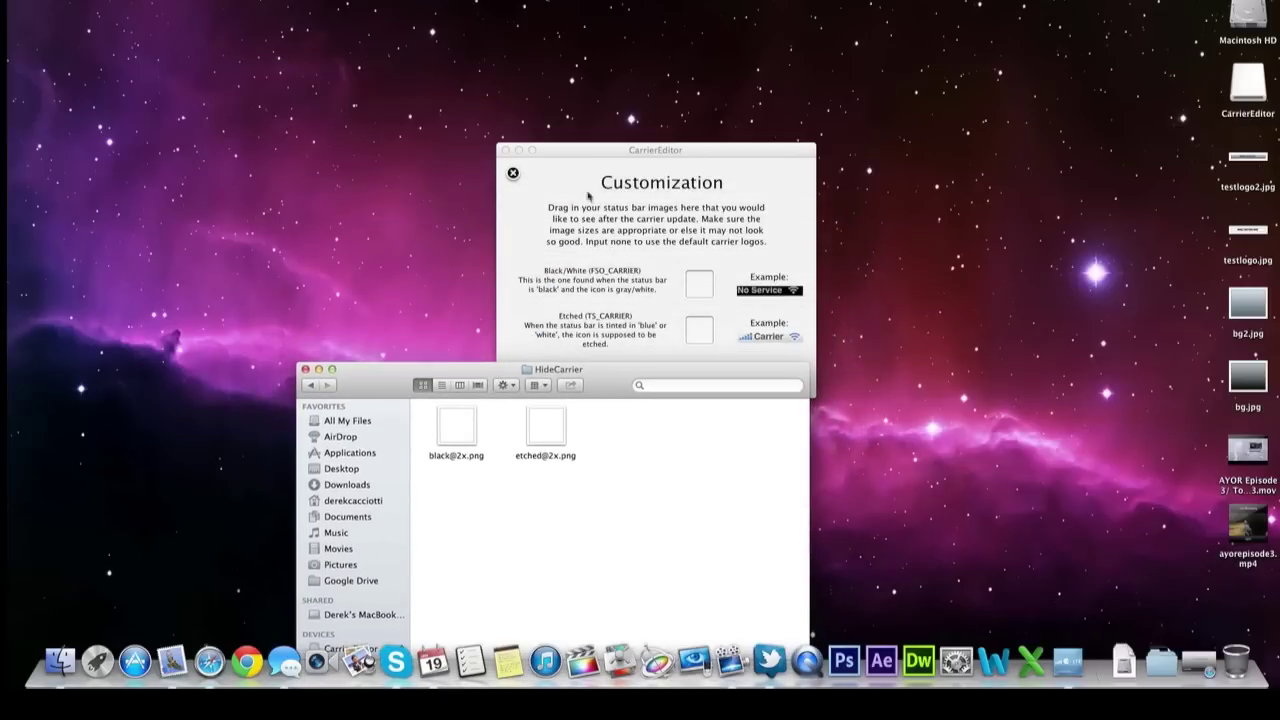
pyautogui.moveTo(607, 162); pyautogui.dragTo(594, 127)
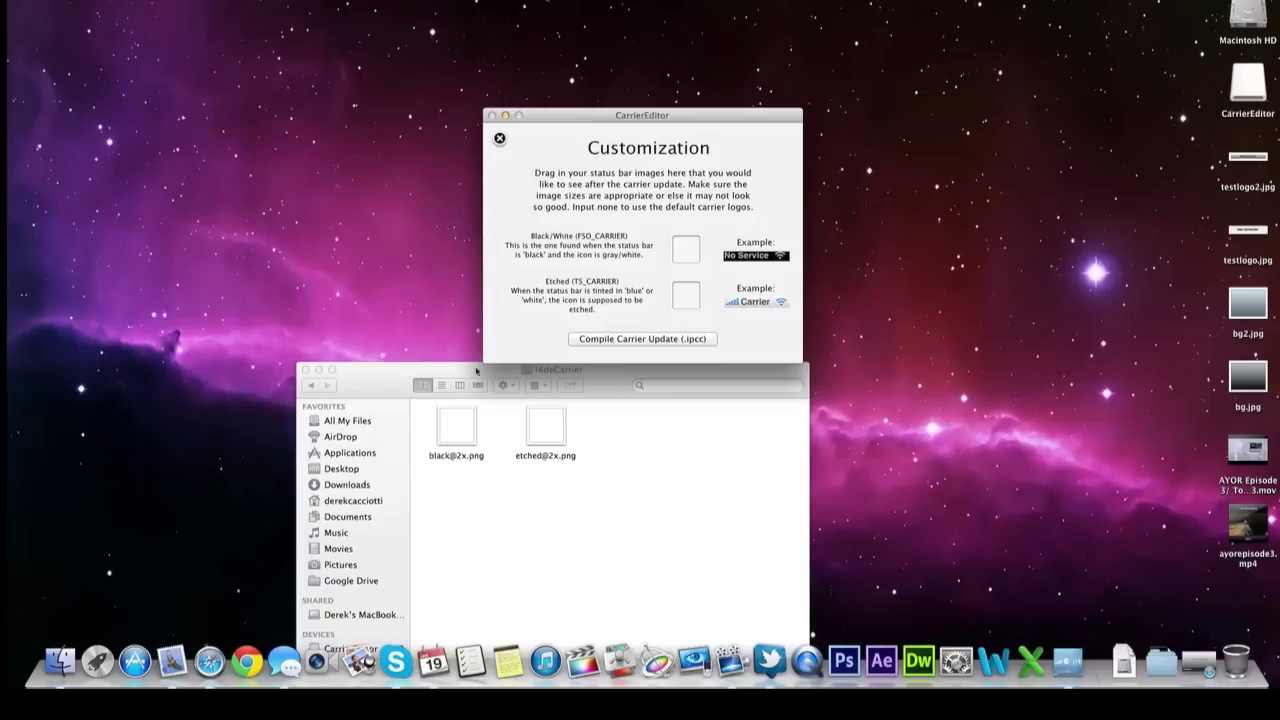
pyautogui.click(446, 430)
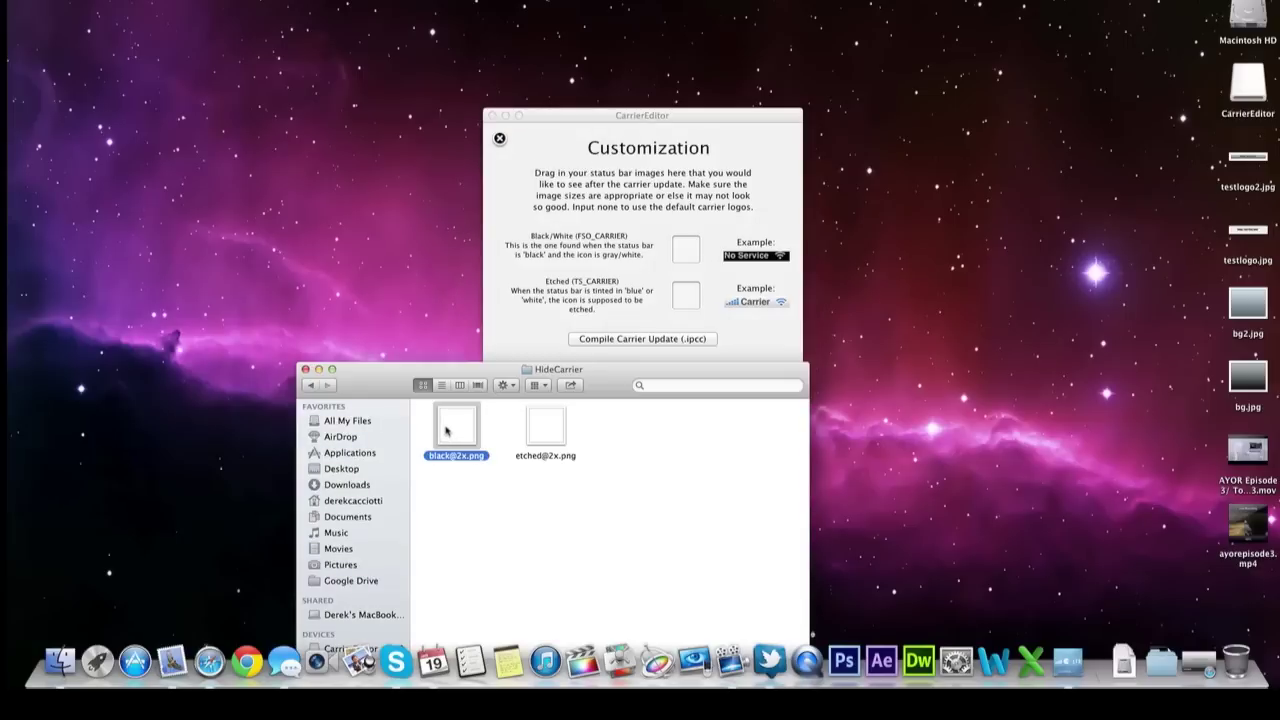
pyautogui.moveTo(448, 428); pyautogui.dragTo(686, 250)
pyautogui.moveTo(538, 438); pyautogui.dragTo(680, 305)
pyautogui.click(638, 316)
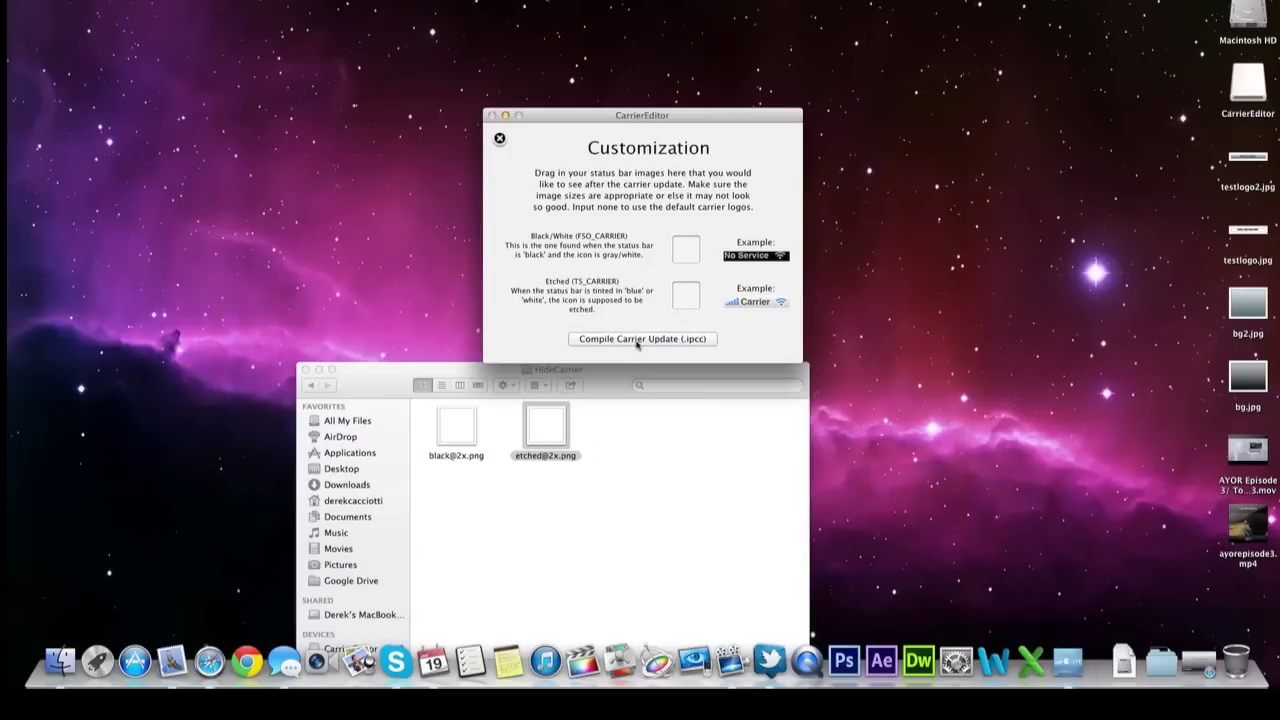
pyautogui.click(645, 339)
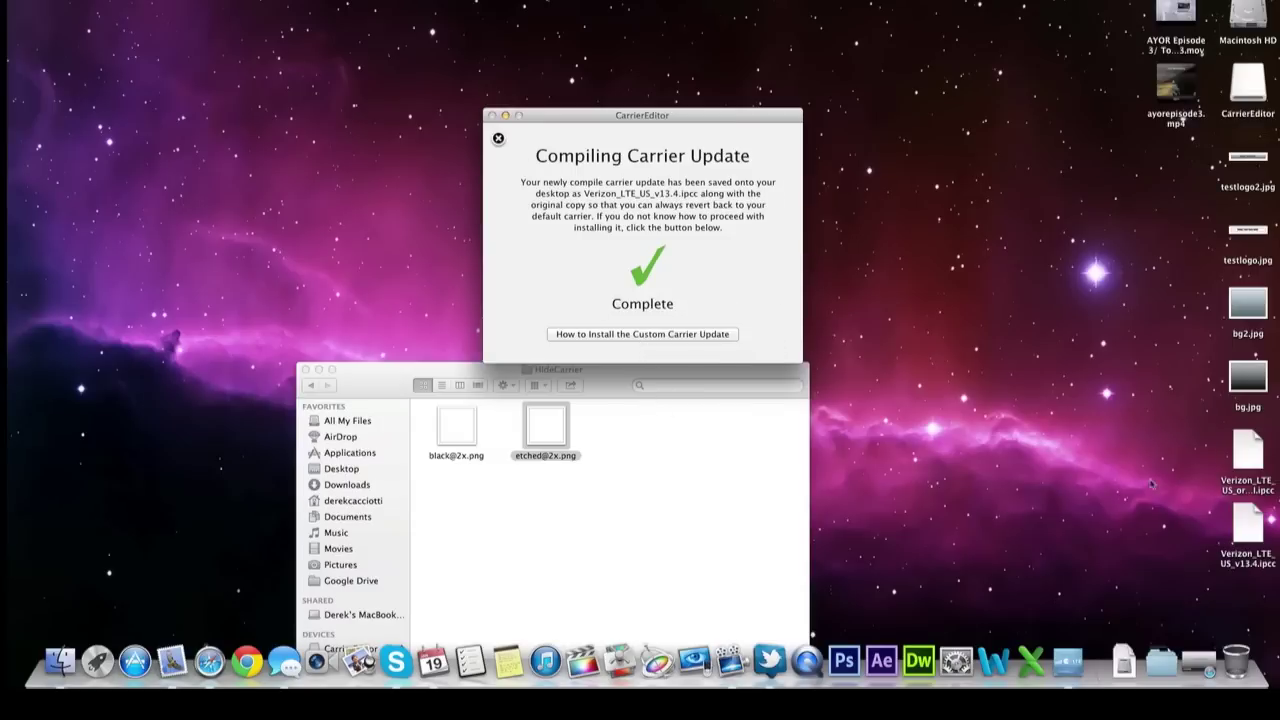
pyautogui.moveTo(1242, 452); pyautogui.dragTo(1118, 420)
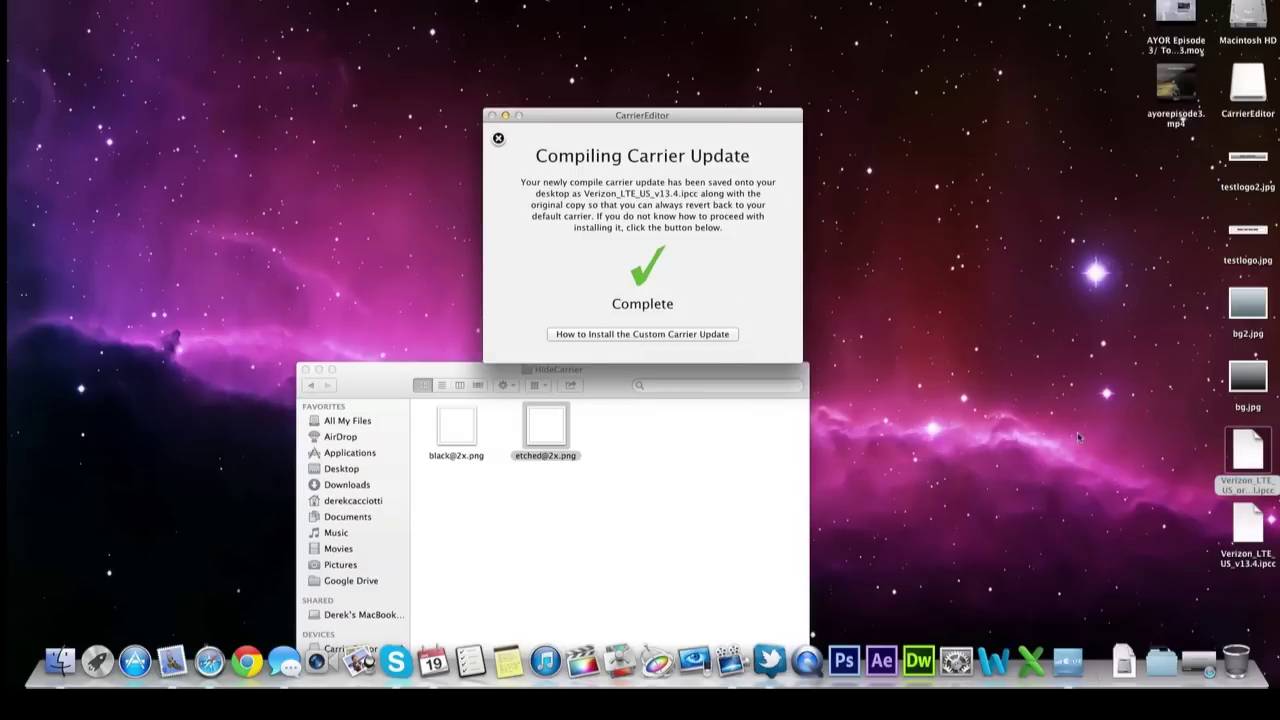
pyautogui.click(1248, 527)
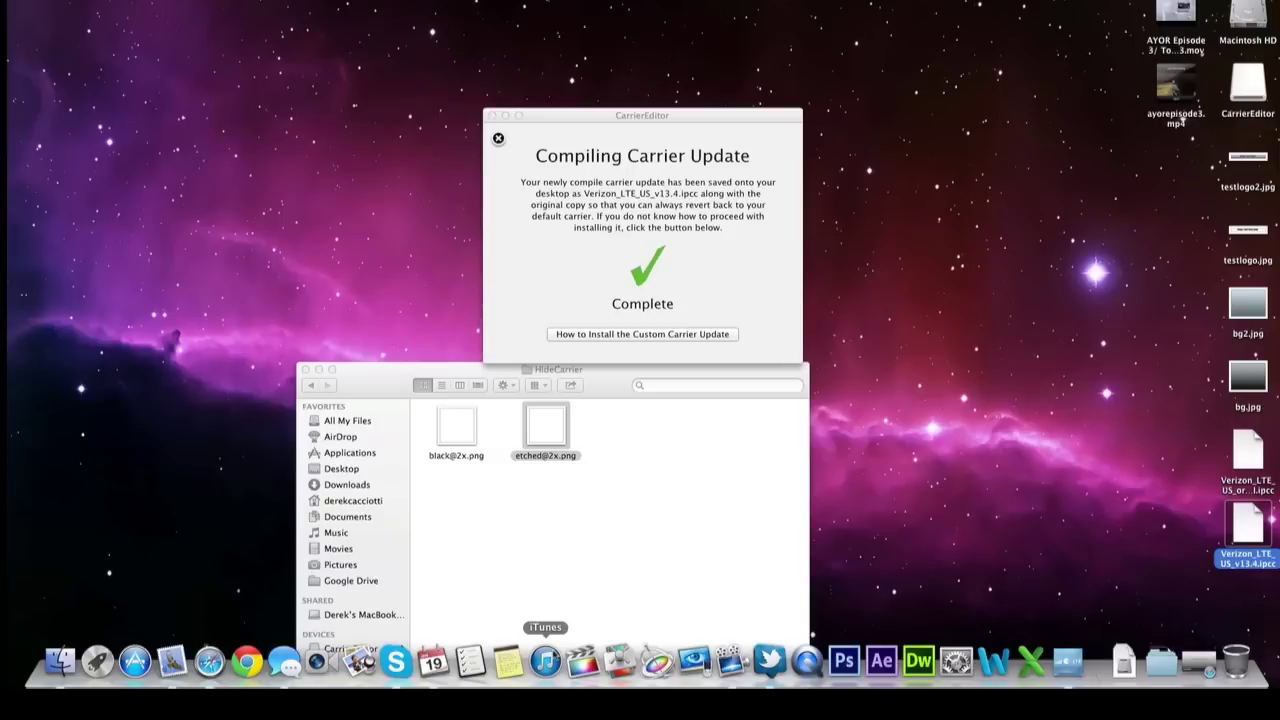
# Switch to iTunes, expand the mini player to the full library window and open the iPhone 5 summary
pyautogui.click(545, 660)
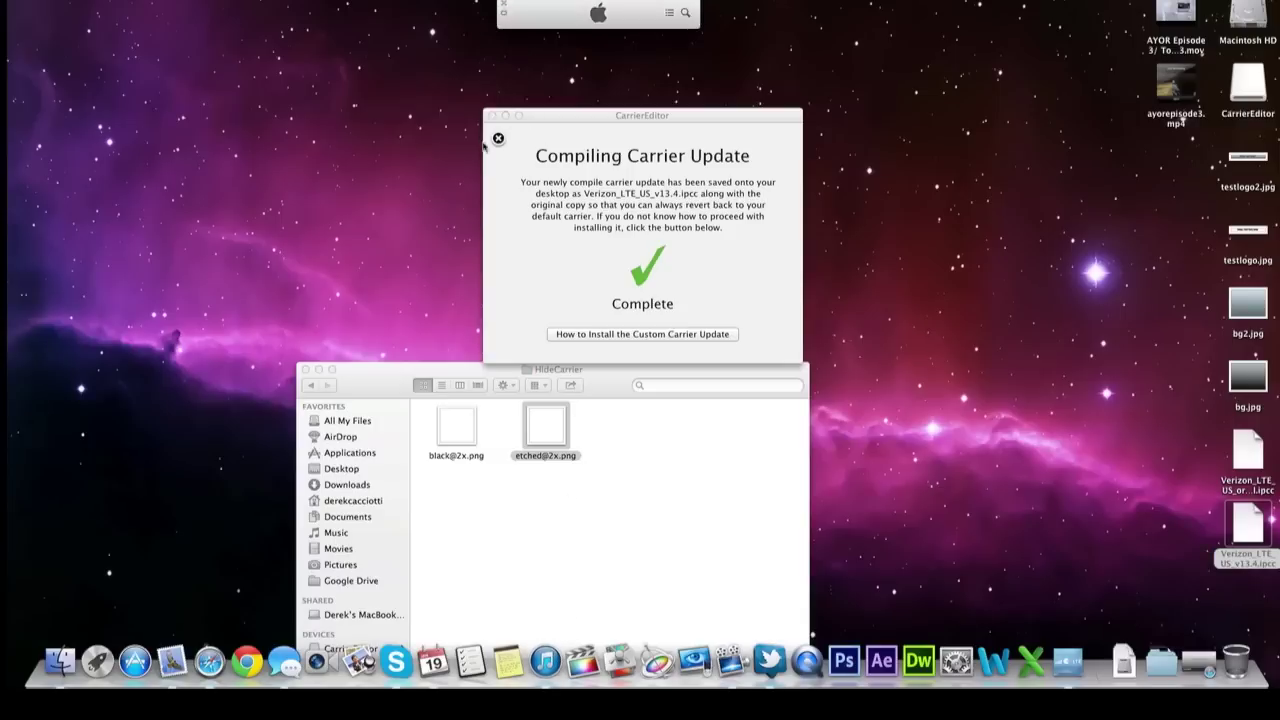
pyautogui.moveTo(550, 117); pyautogui.dragTo(655, 119)
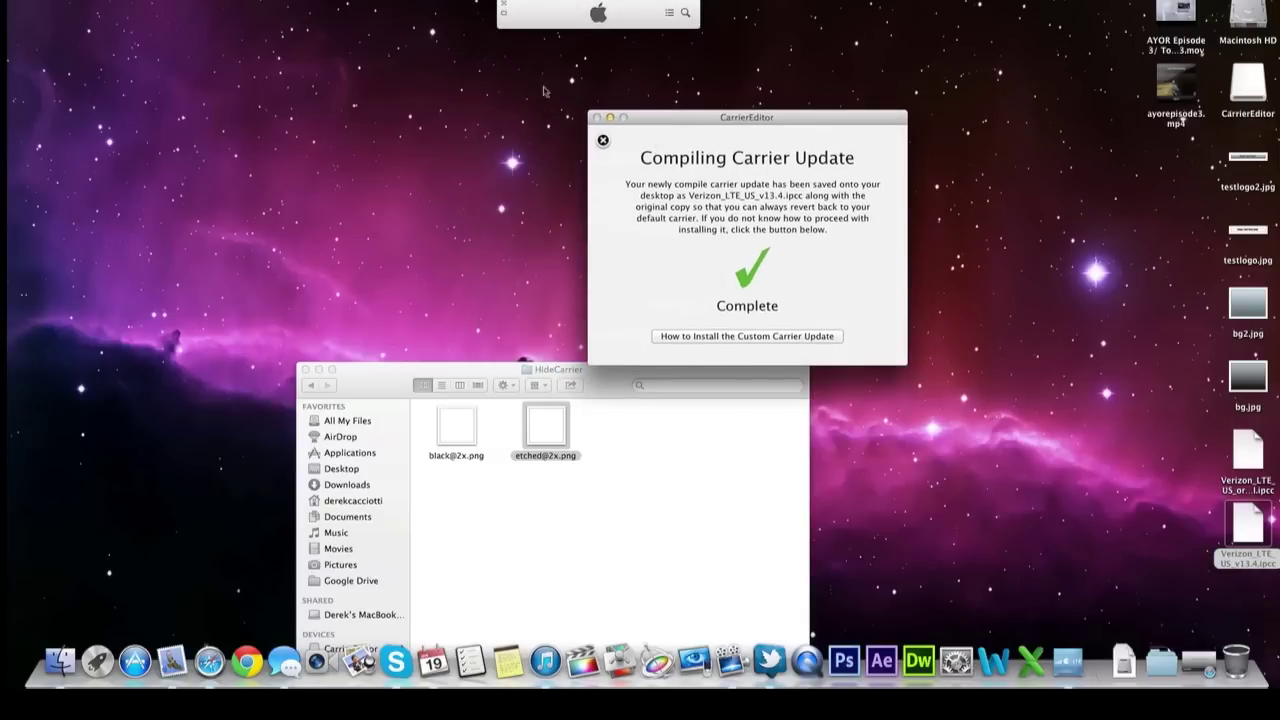
pyautogui.click(504, 14)
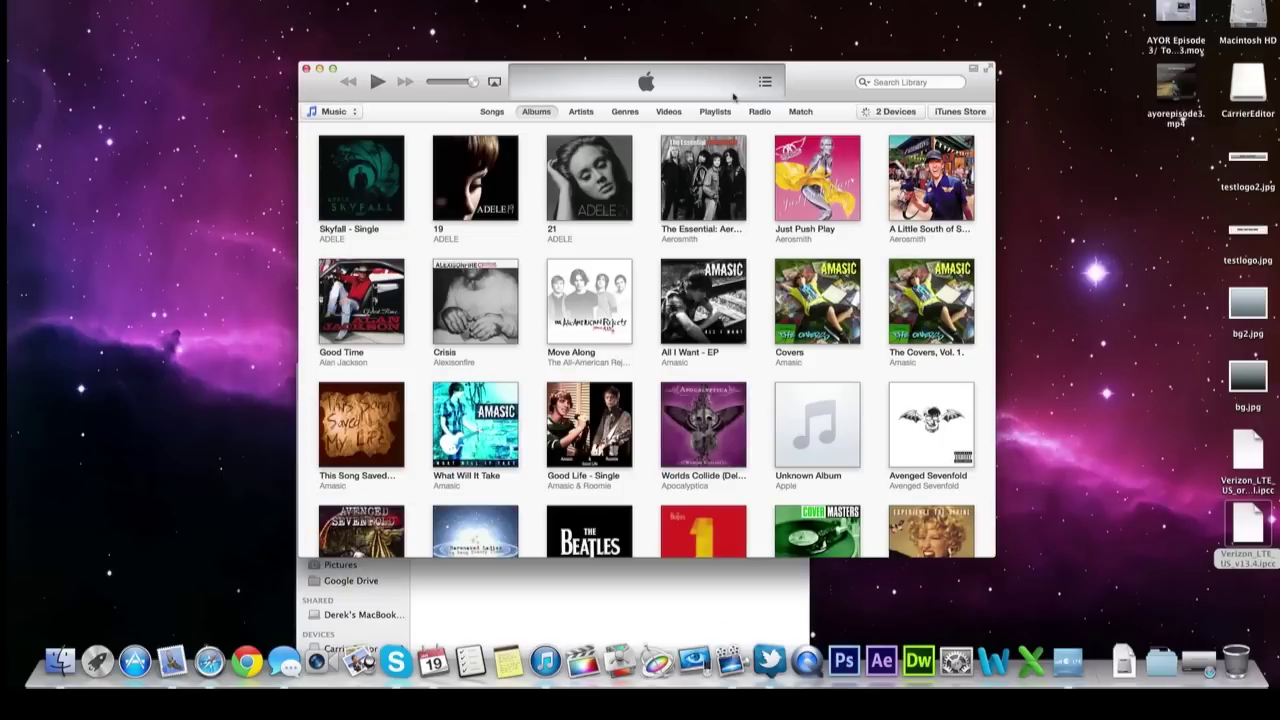
pyautogui.click(910, 114)
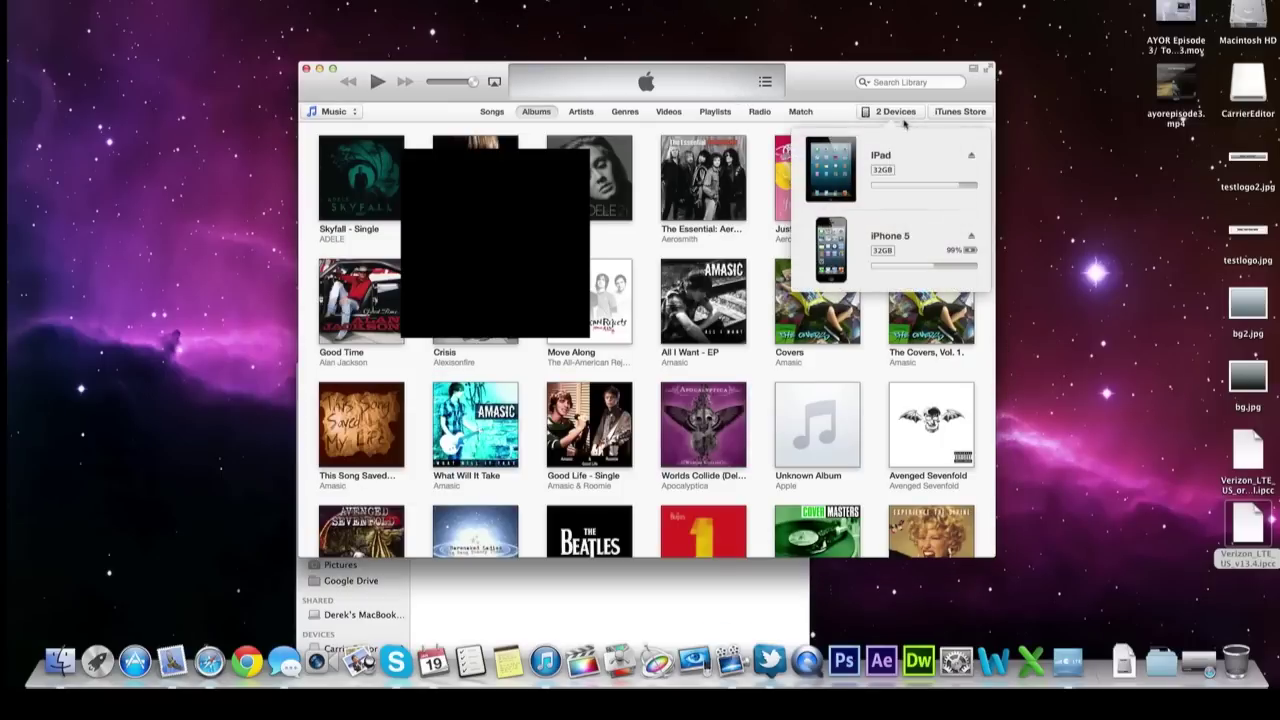
pyautogui.click(914, 252)
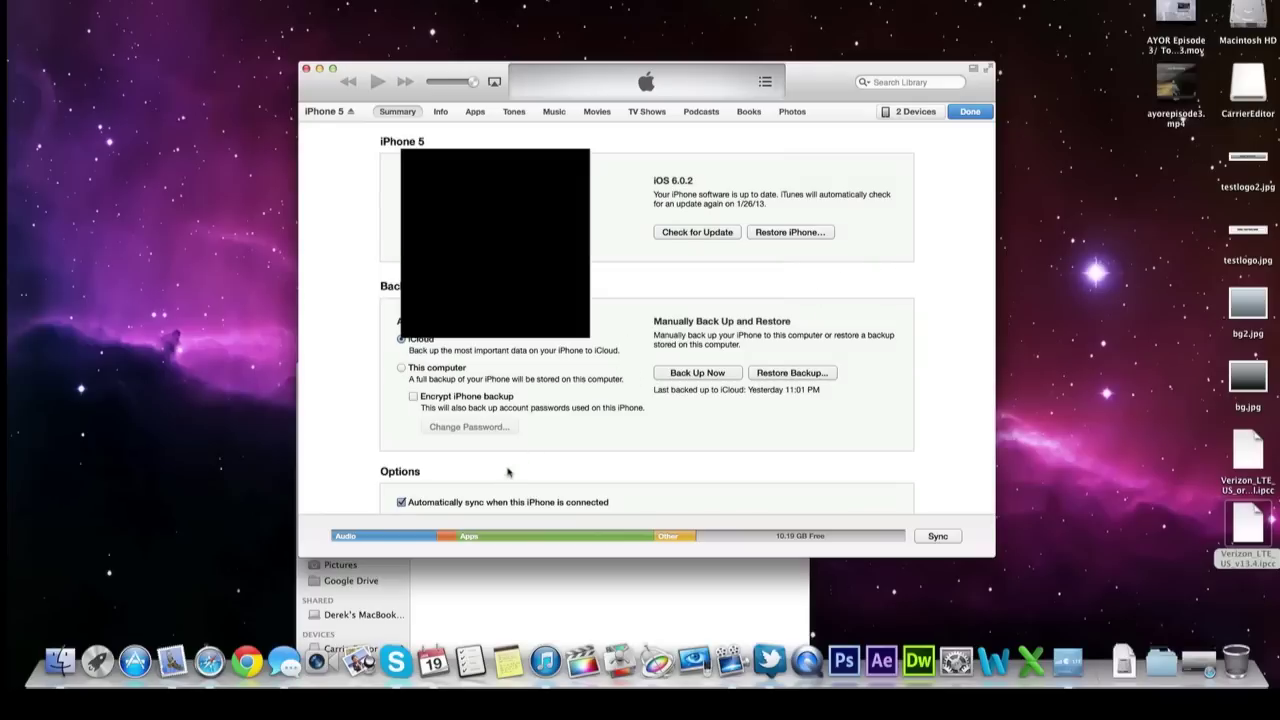
# Restore the iPhone from a manually chosen file, picking Verizon_LTE_US_v13.4.ipcc from the Desktop
pyautogui.press('alt')
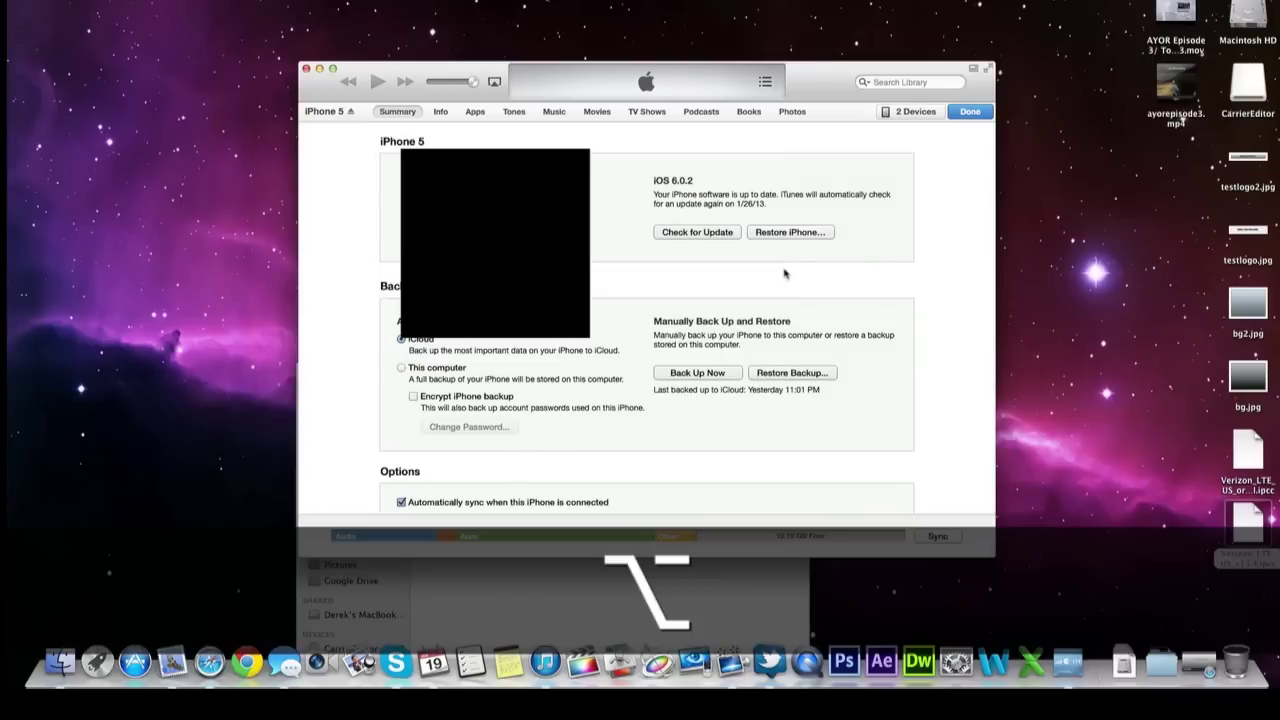
pyautogui.keyDown('alt'); pyautogui.click(791, 234); pyautogui.keyUp('alt')
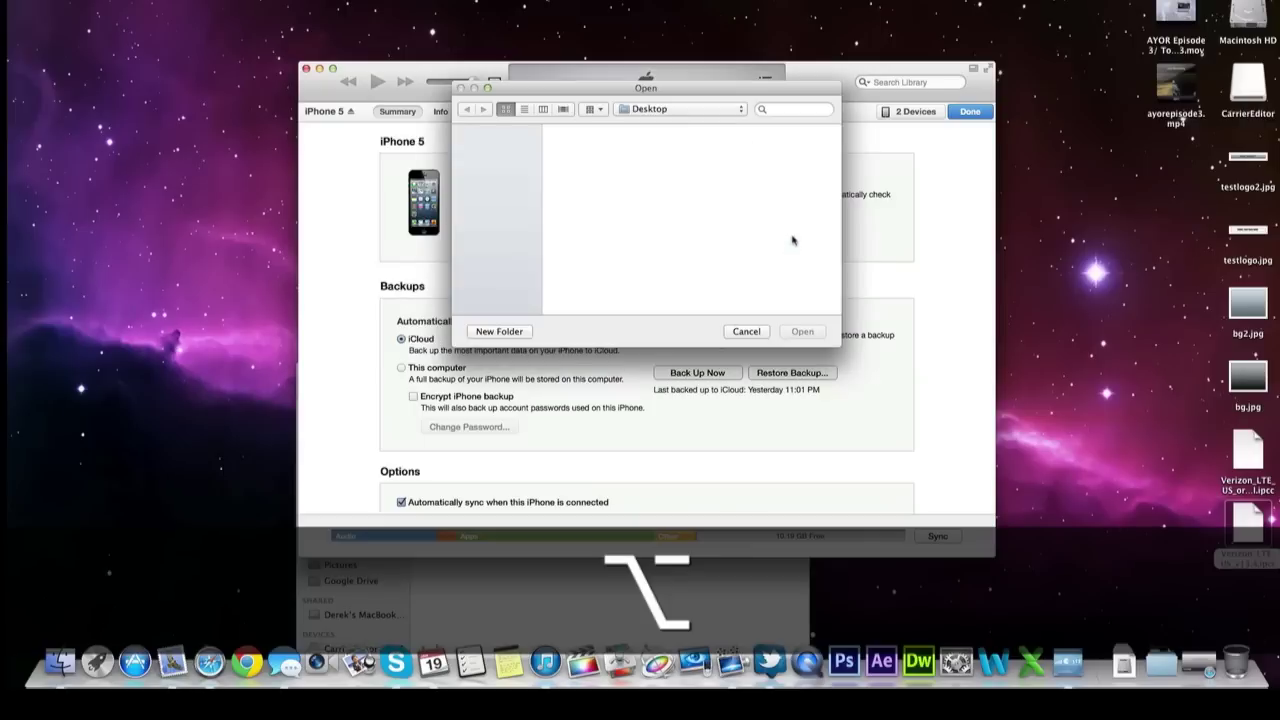
pyautogui.scroll(-2, 682, 285)
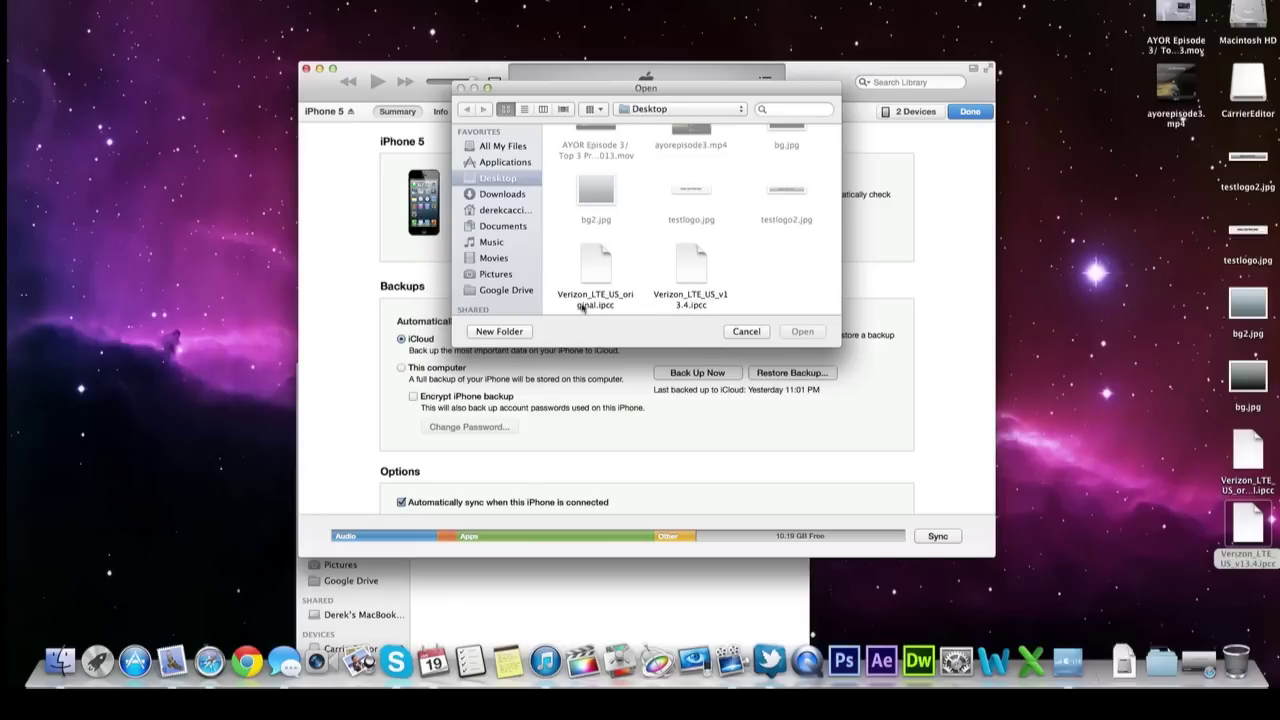
pyautogui.click(697, 297)
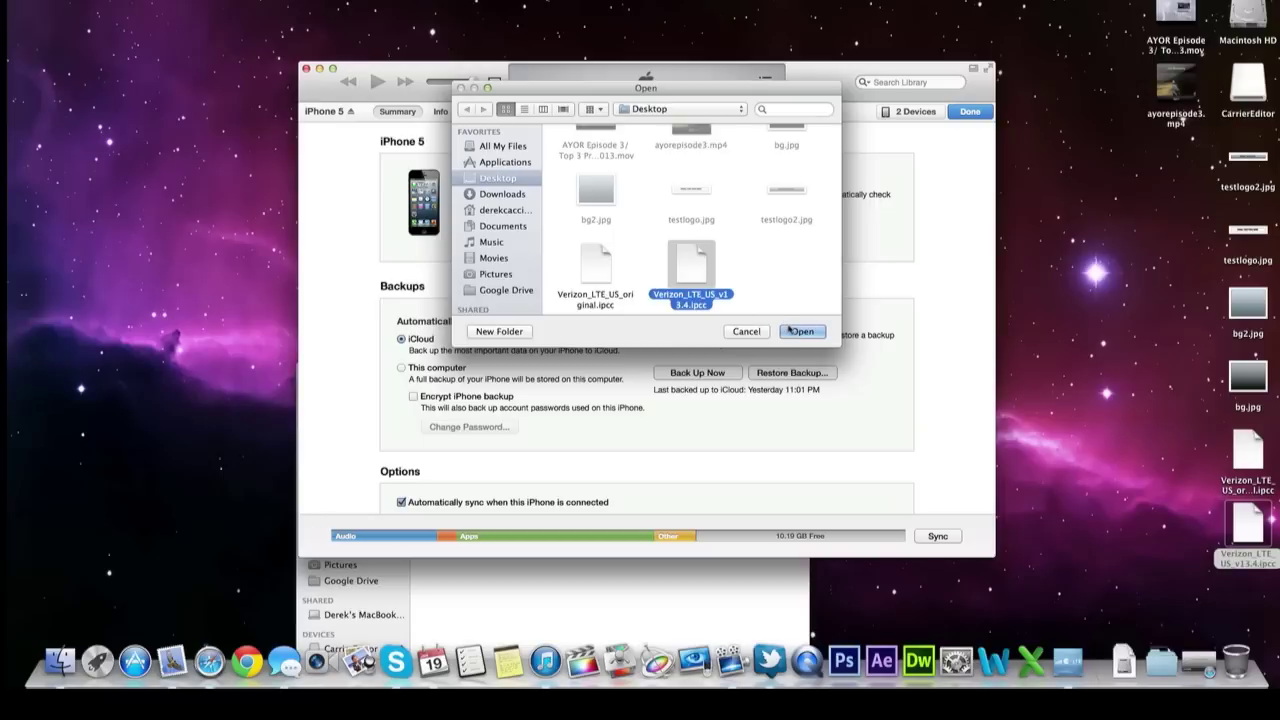
pyautogui.click(795, 331)
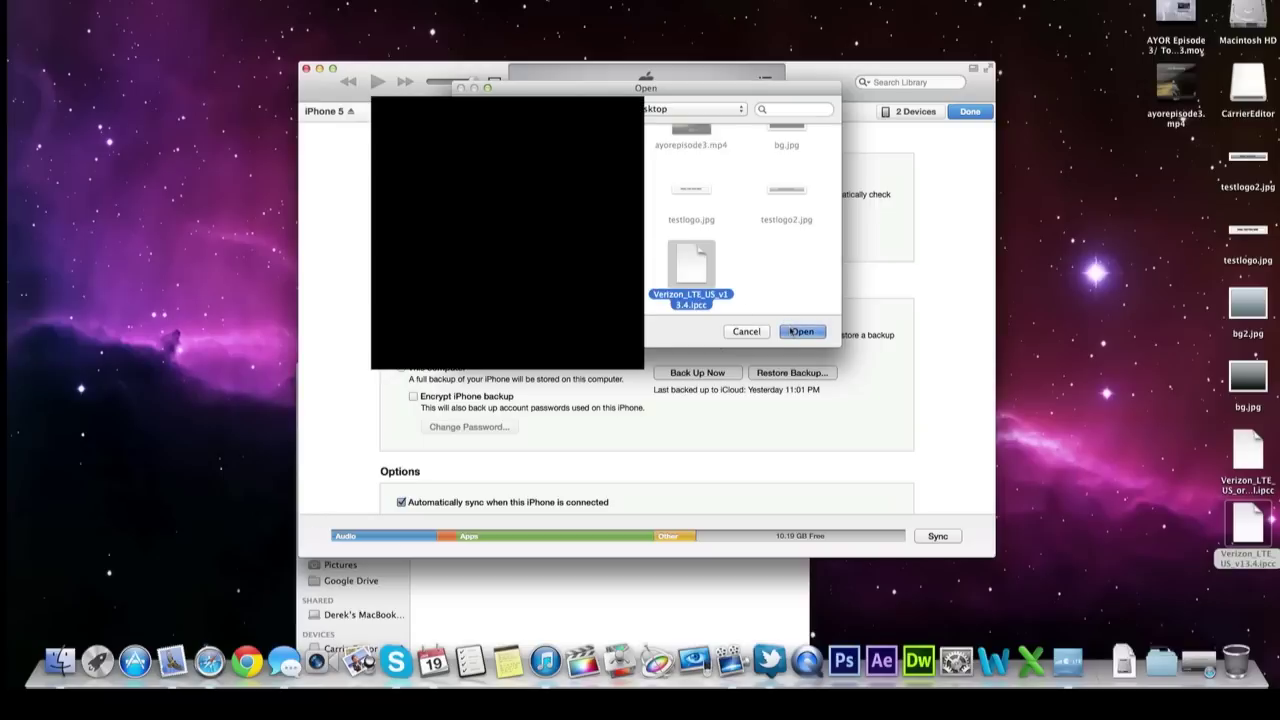